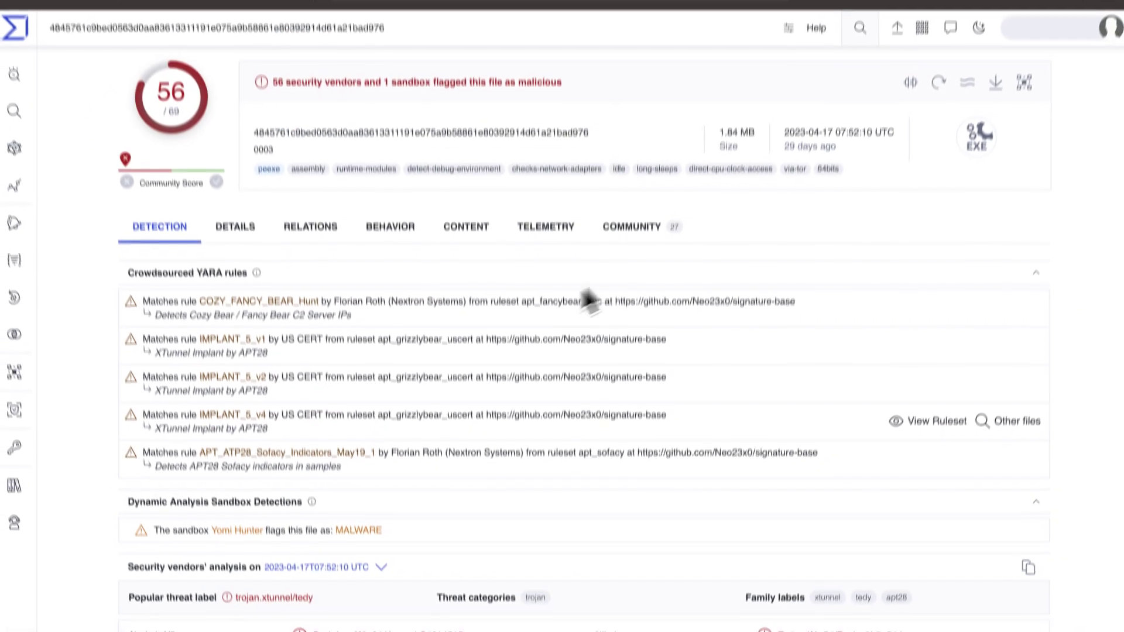
Show the COMMUNITY References for the 56-vendor sample, including its APT28 sample collections
{"action": "left_click", "coordinate": [647, 233]}
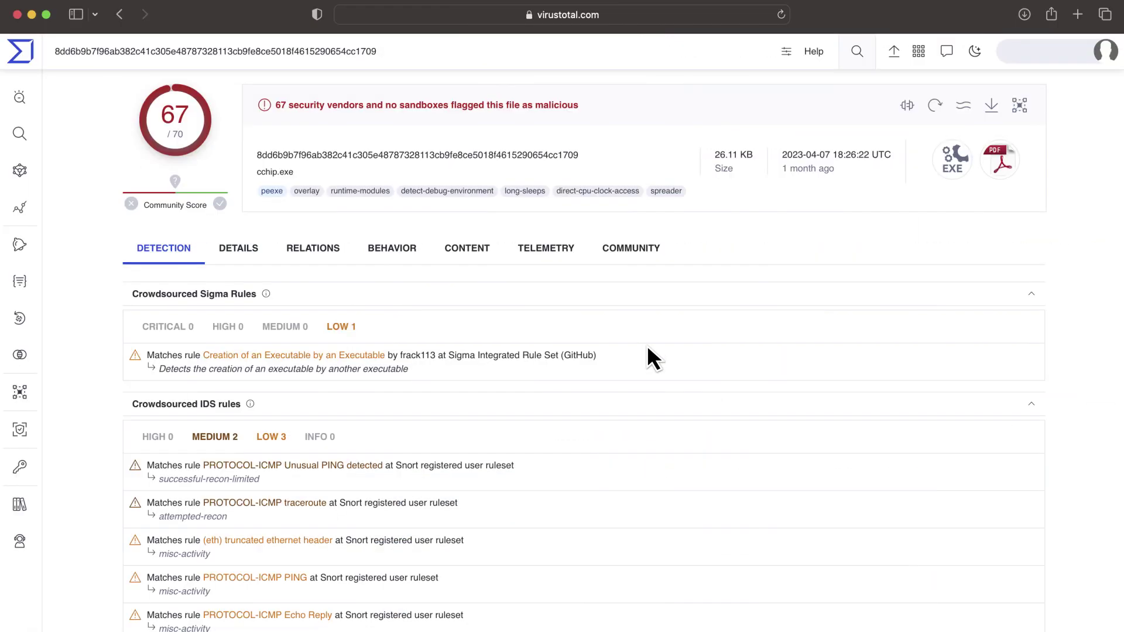
Scroll the cchip.exe report, view the EICAR file's extracted strings, then the .py.exe detection results
{"action": "scroll", "coordinate": [647, 346], "scroll_direction": "down", "scroll_amount": 15}
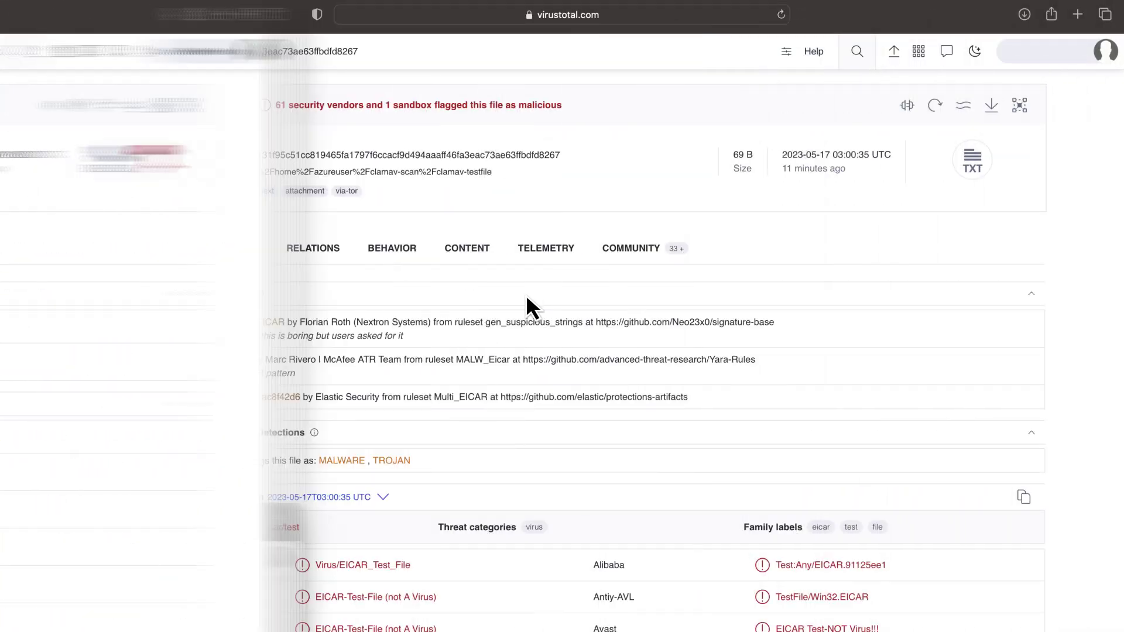
{"action": "left_click", "coordinate": [470, 275]}
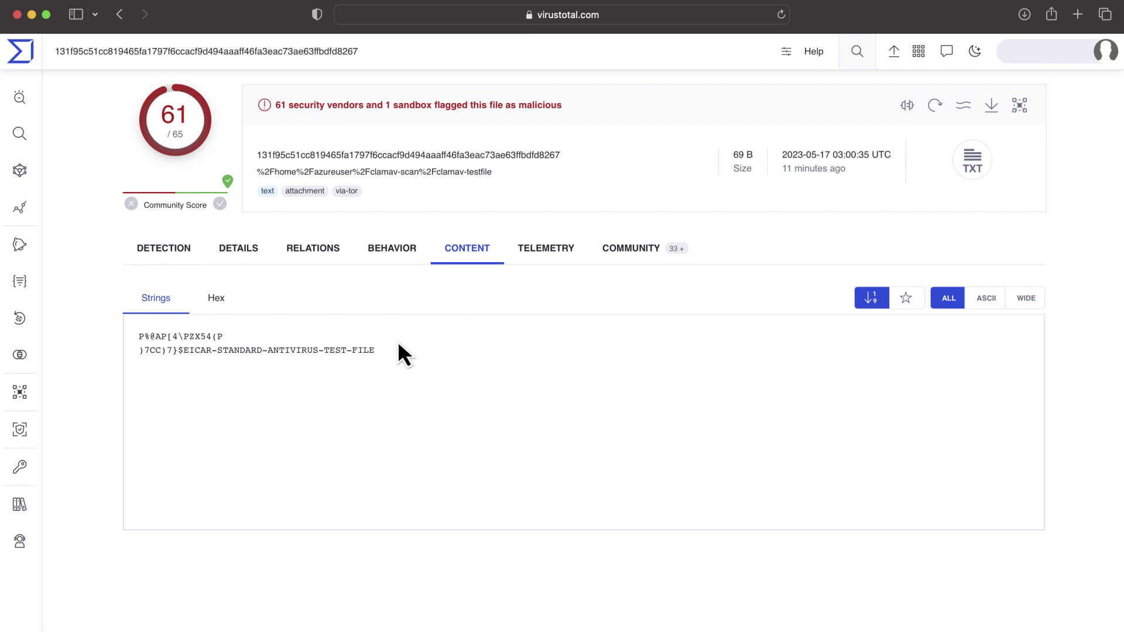
{"action": "left_click", "coordinate": [176, 269]}
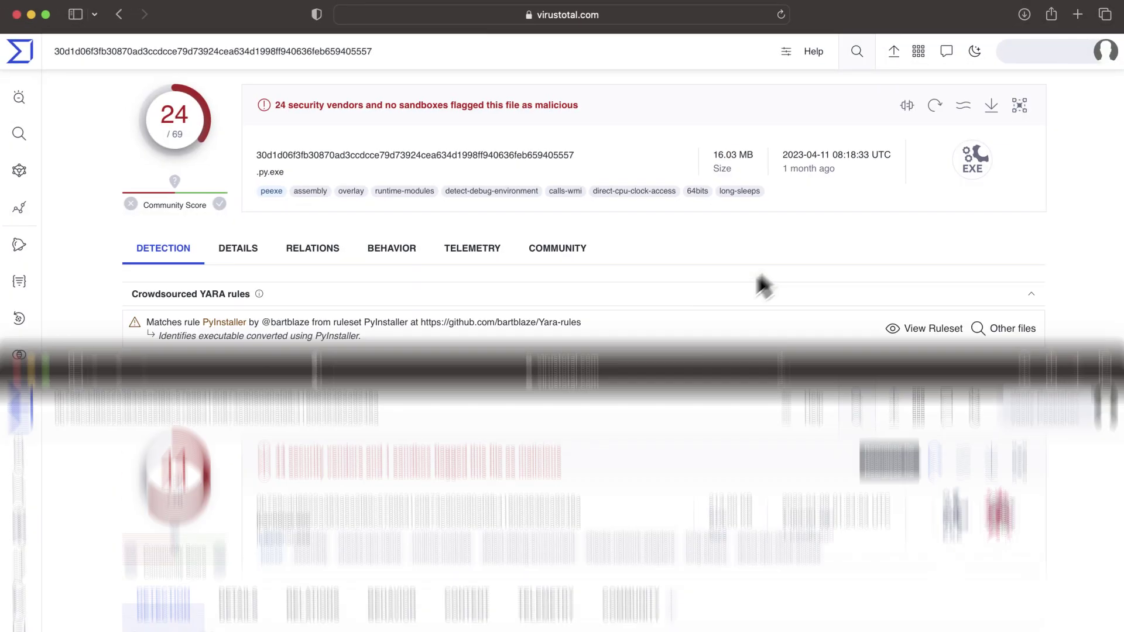
Select the DOC sample's SHA-256 hash and paste the sekoia.io collection link into the address bar
{"action": "scroll", "coordinate": [634, 497], "scroll_direction": "down", "scroll_amount": 8}
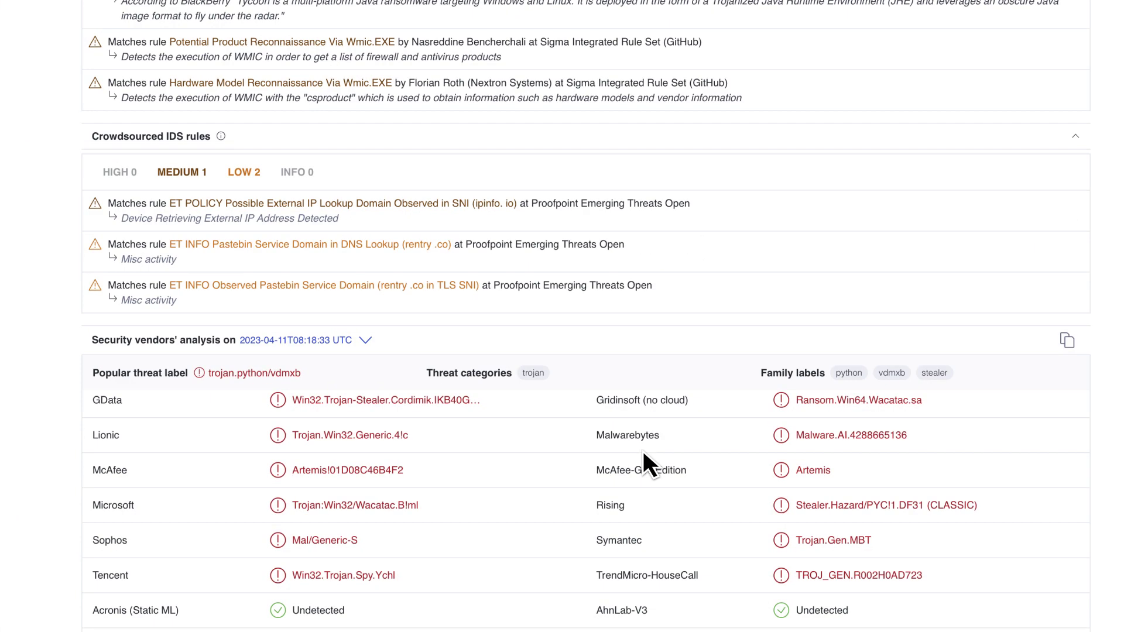
{"action": "scroll", "coordinate": [497, 346], "scroll_direction": "up", "scroll_amount": 5}
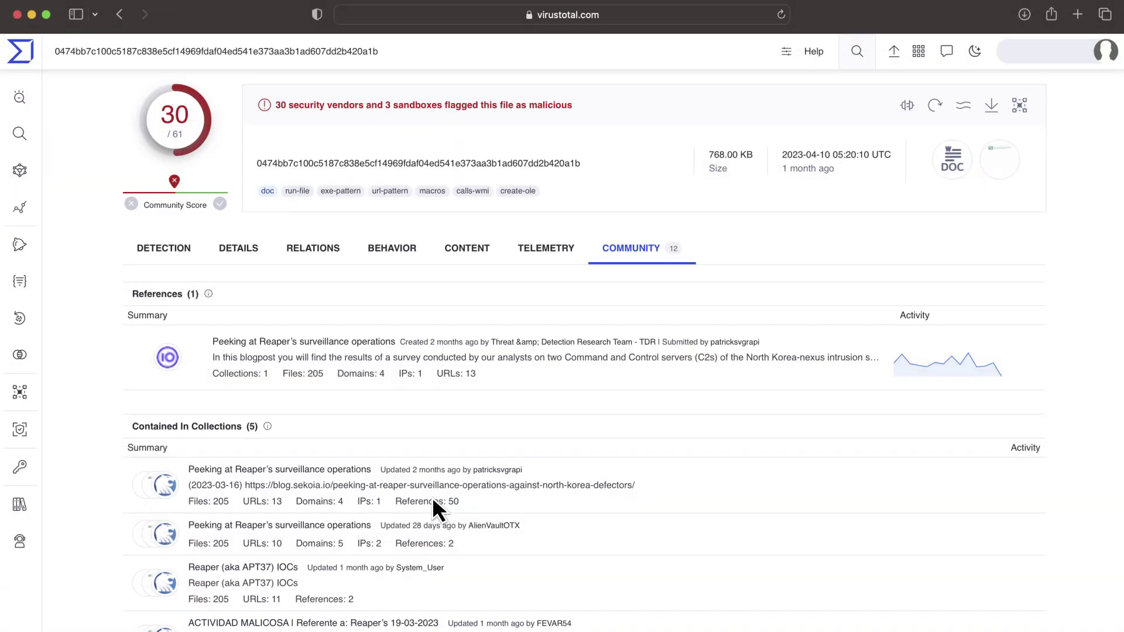
{"action": "double_click", "coordinate": [591, 163]}
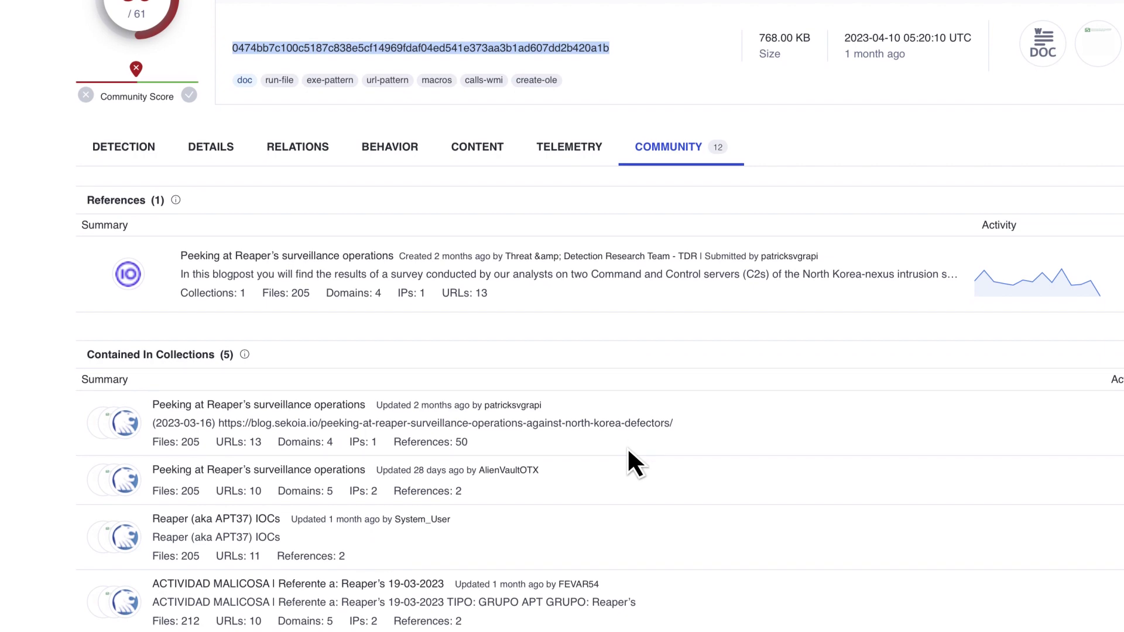
{"action": "left_click_drag", "start_coordinate": [218, 499], "coordinate": [673, 500]}
{"action": "key", "text": "super+c"}
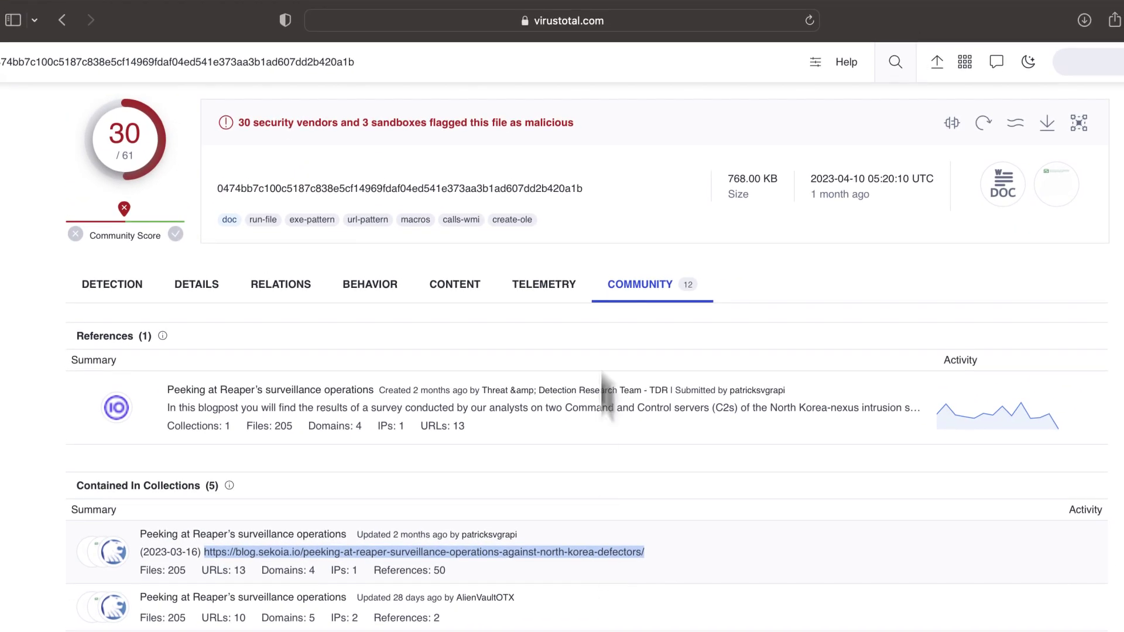
{"action": "left_click", "coordinate": [601, 38]}
{"action": "key", "text": "super+v"}
Search the Sekoia blog for the hash and highlight it in the Reaper article's IOC list
{"action": "key", "text": "Return"}
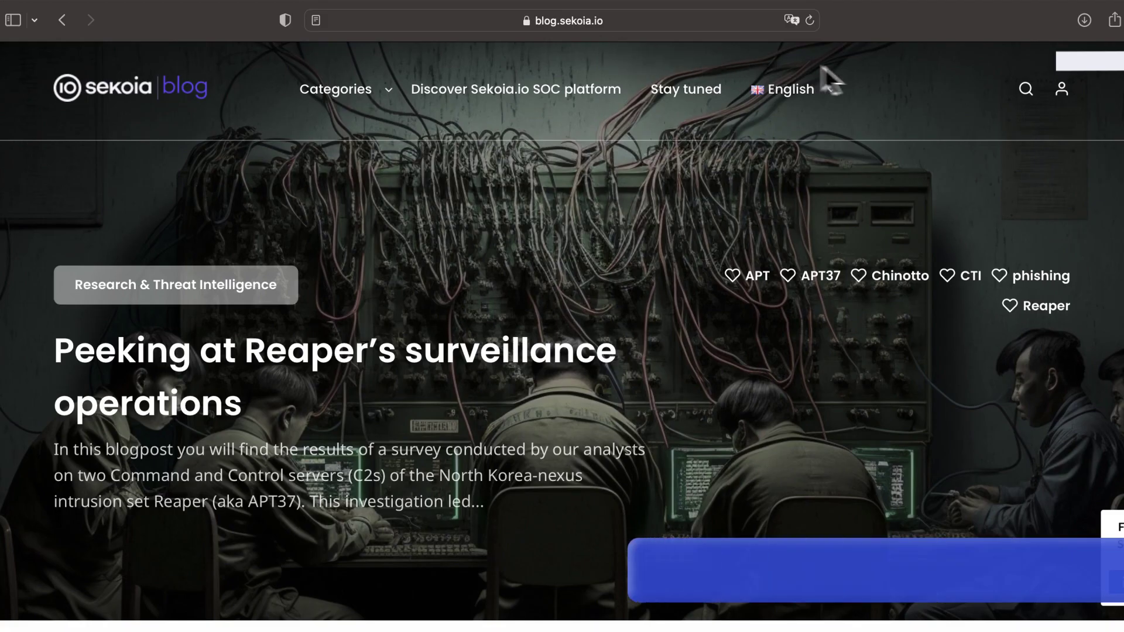
{"action": "left_click", "coordinate": [1036, 93]}
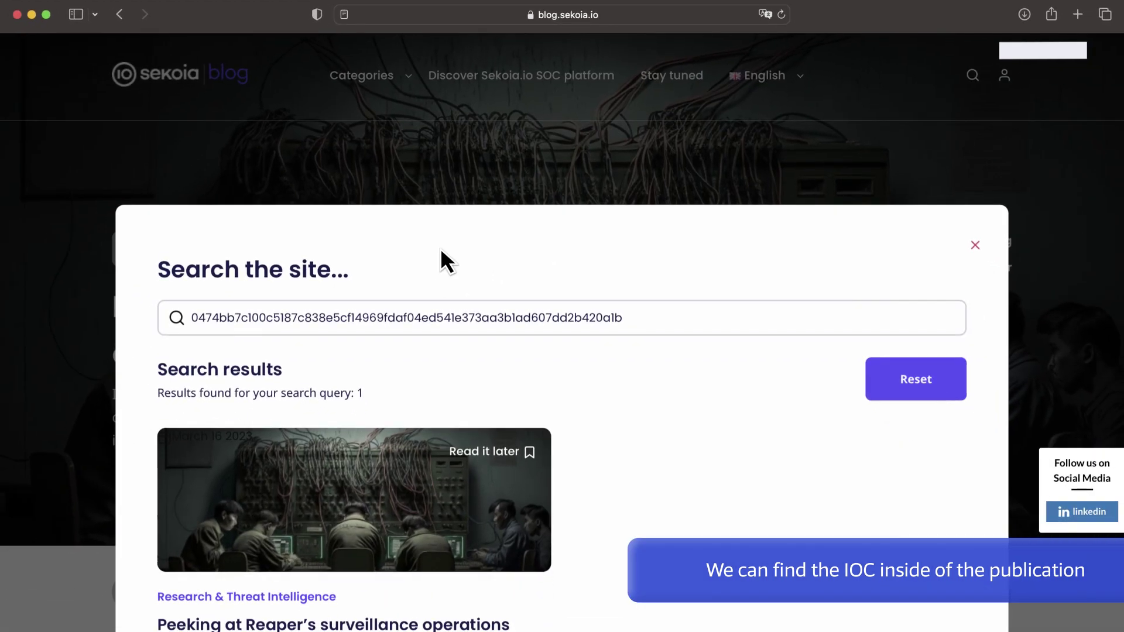
{"action": "left_click", "coordinate": [441, 512]}
{"action": "double_click", "coordinate": [773, 350]}
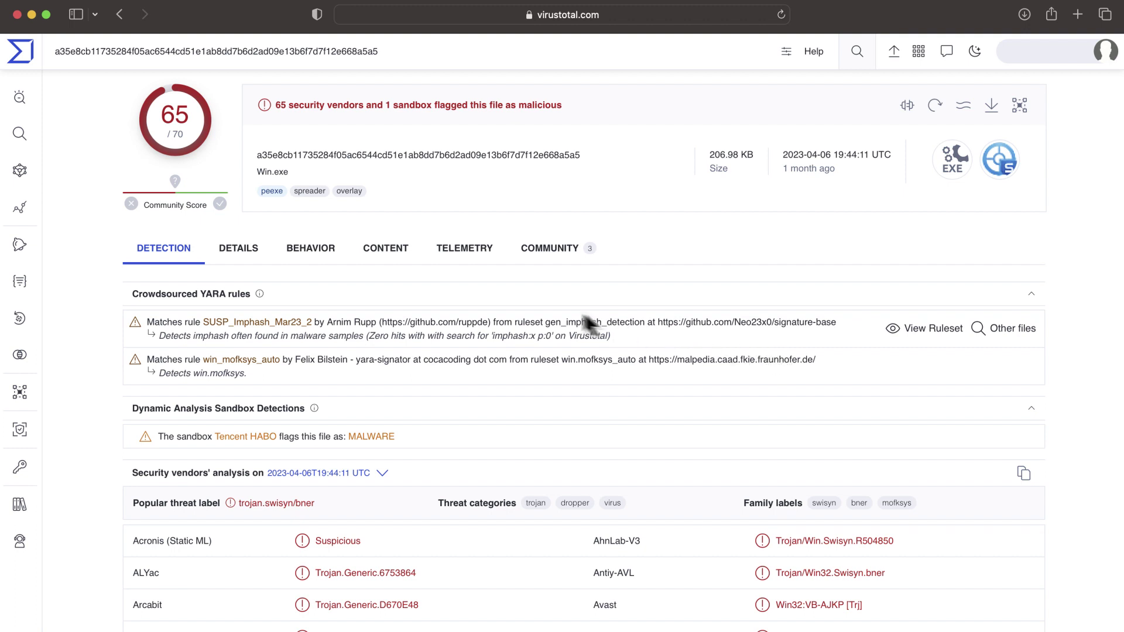
{"action": "left_click", "coordinate": [325, 258]}
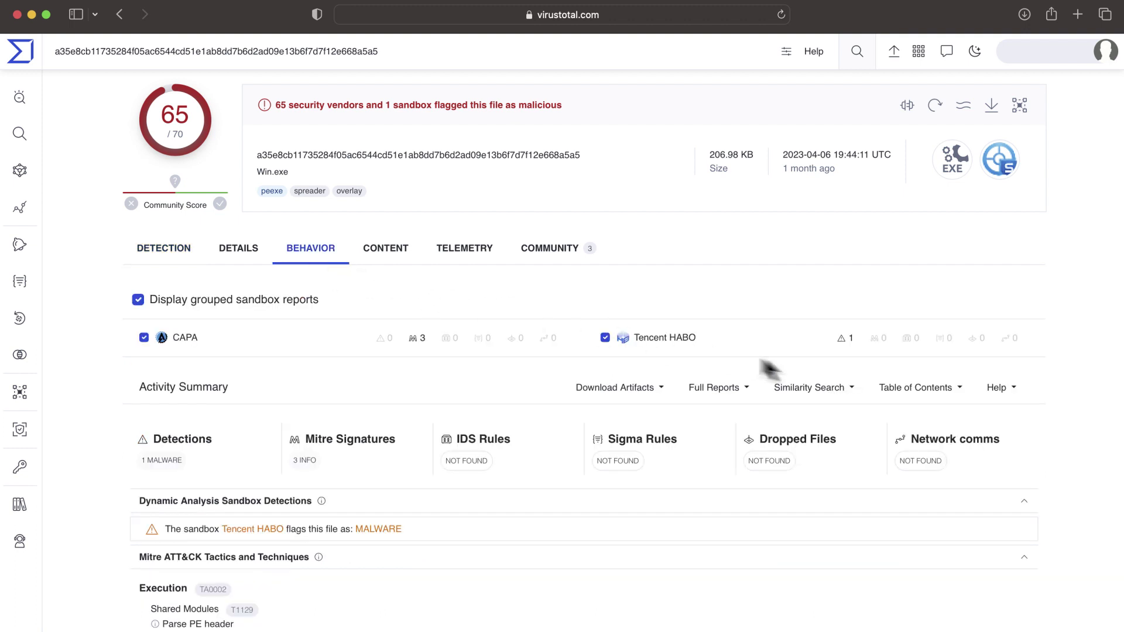
{"action": "left_click", "coordinate": [938, 389]}
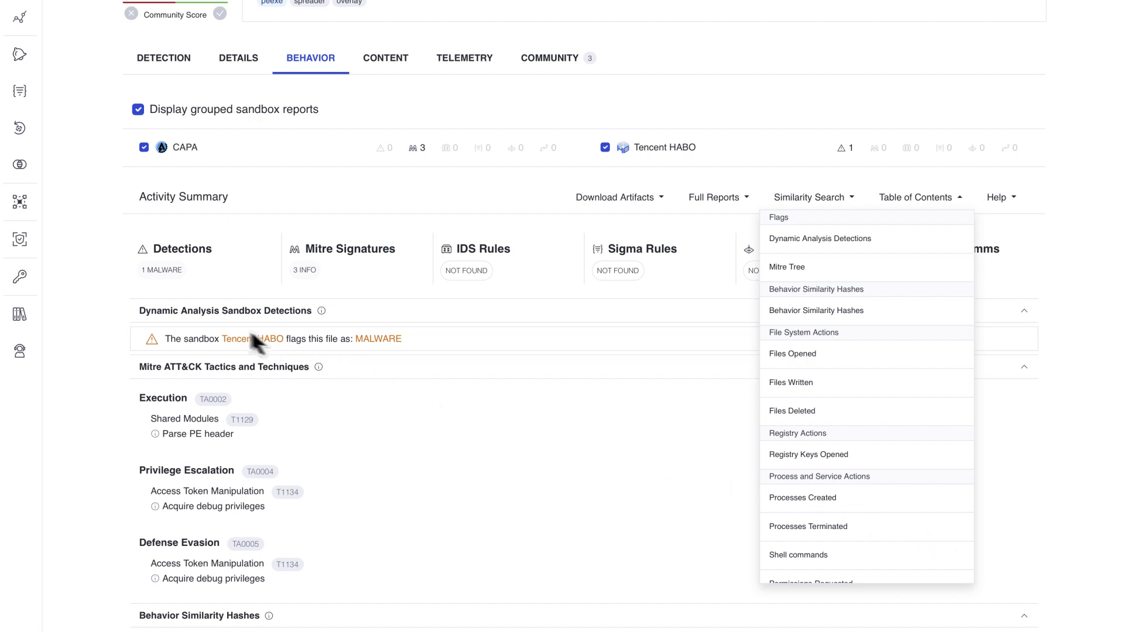
{"action": "scroll", "coordinate": [165, 310], "scroll_direction": "up", "scroll_amount": 5}
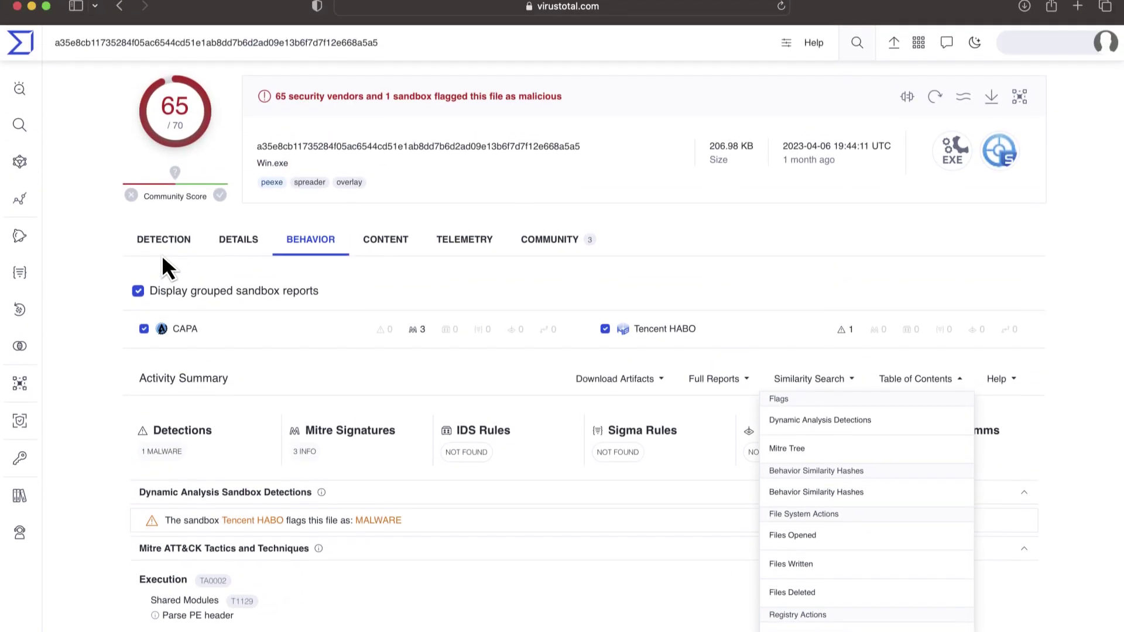
{"action": "left_click", "coordinate": [162, 260]}
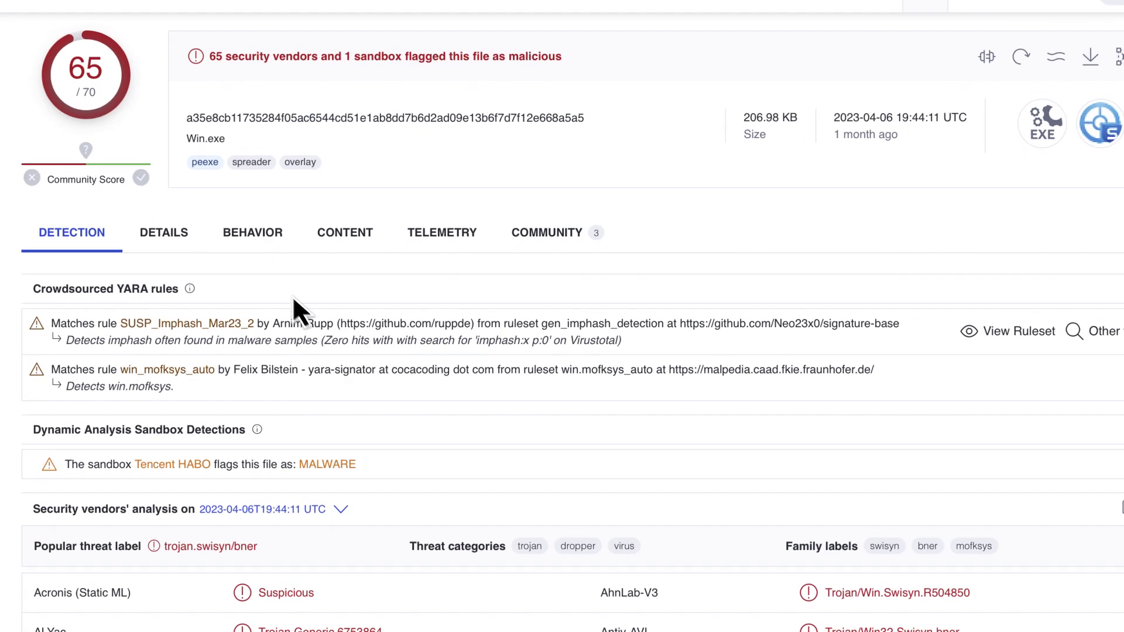
Open the Win.exe BEHAVIOR report to see ipify.org DNS resolutions and IP traffic
{"action": "left_click", "coordinate": [258, 251]}
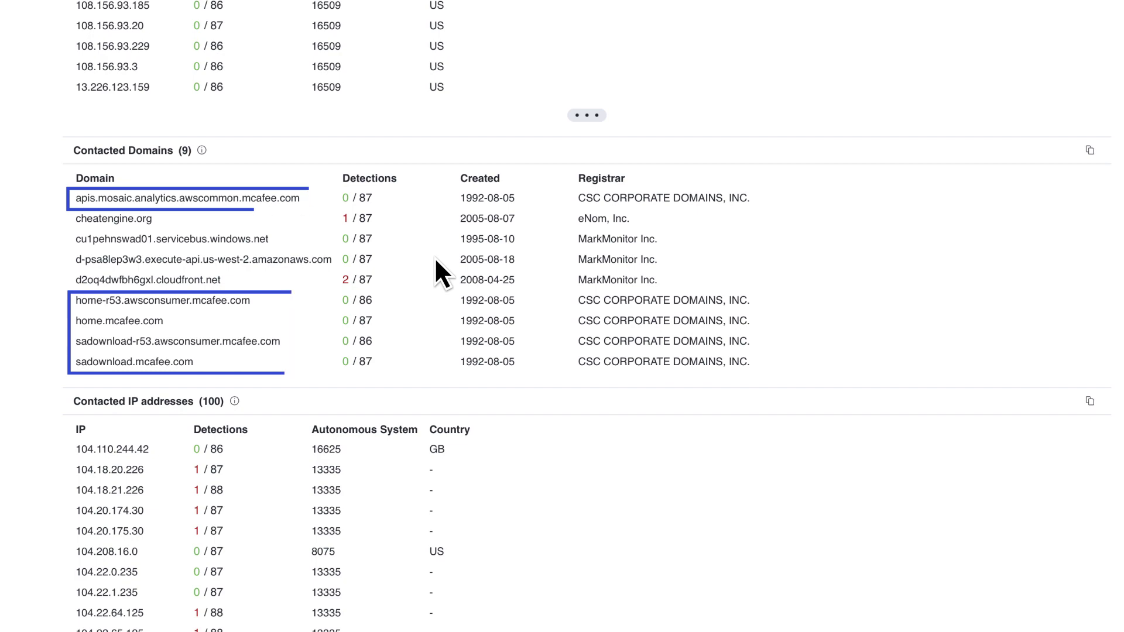
Scroll through the reports' Relations toward the JP Morgan .pdf.lnk file's contacted URLs
{"action": "scroll", "coordinate": [435, 258], "scroll_direction": "down", "scroll_amount": 10}
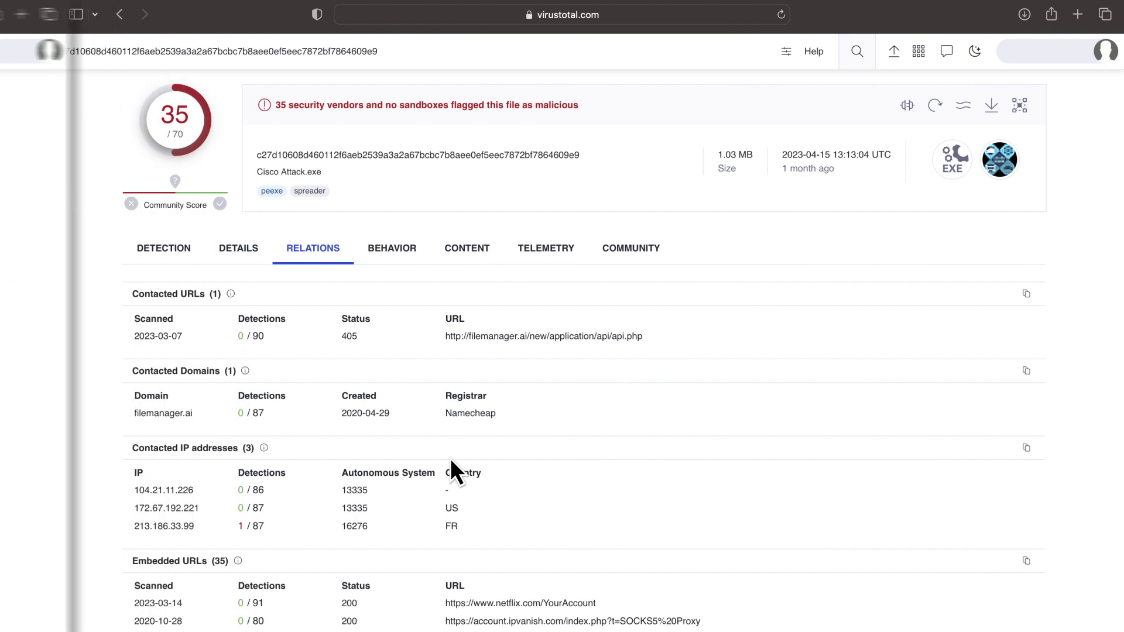
{"action": "scroll", "coordinate": [585, 381], "scroll_direction": "down", "scroll_amount": 5}
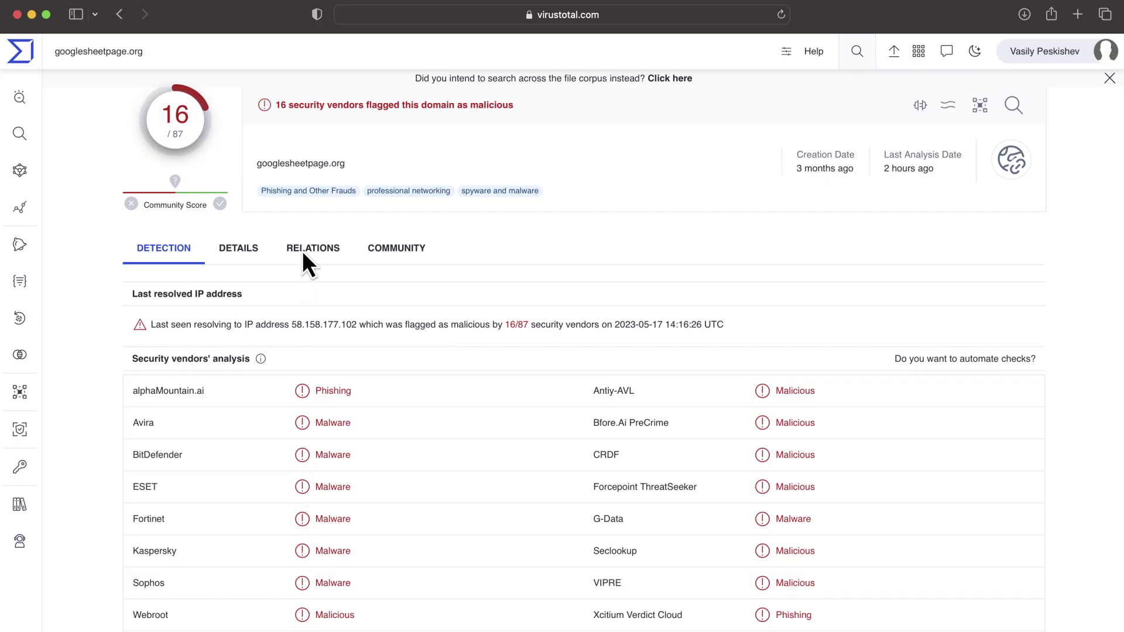
Review googlesheetpage.org's Relations, including its DNS history and subdomains
{"action": "left_click", "coordinate": [302, 257]}
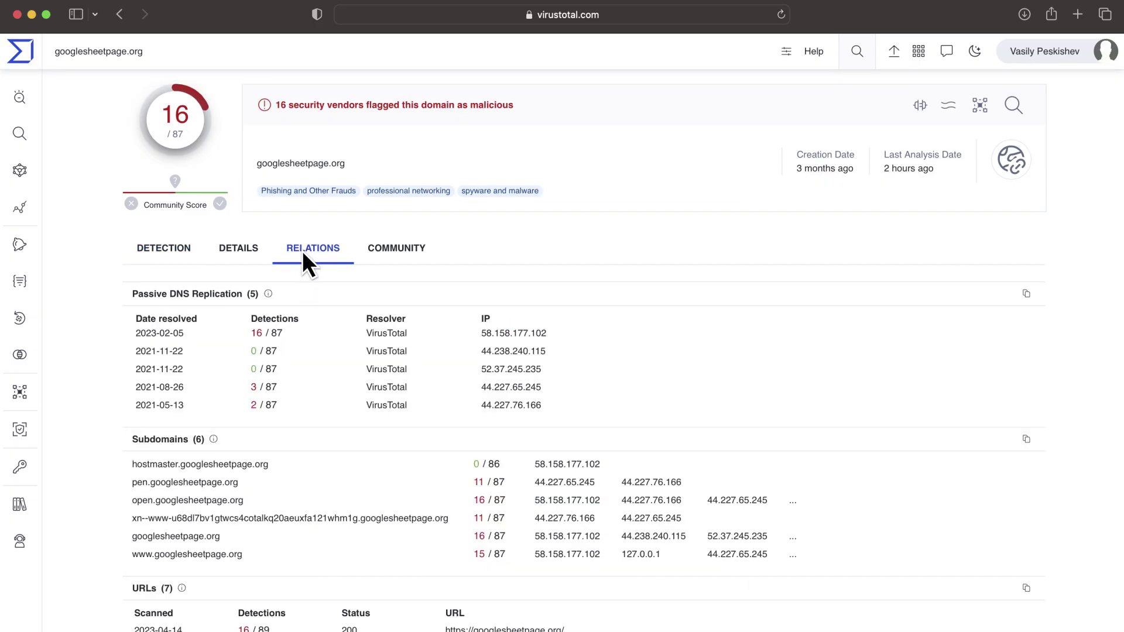
{"action": "scroll", "coordinate": [364, 246], "scroll_direction": "down", "scroll_amount": 15}
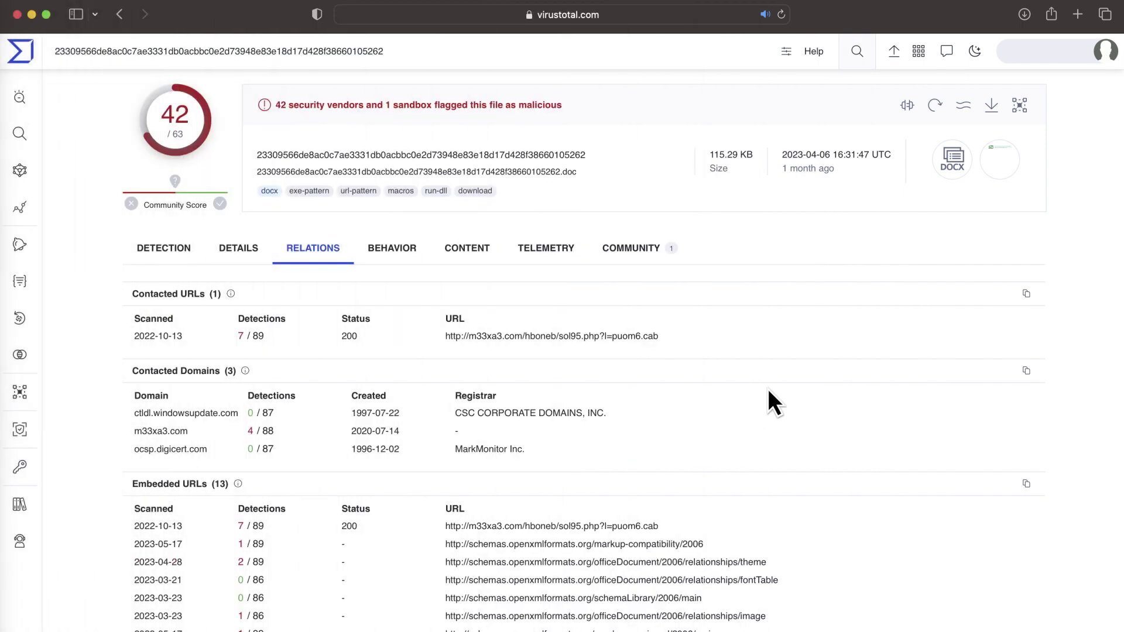
Open word/vbaProject.bin from Bundled Files and show its Relations: m33xa3.com URL and parents
{"action": "scroll", "coordinate": [767, 393], "scroll_direction": "down", "scroll_amount": 10}
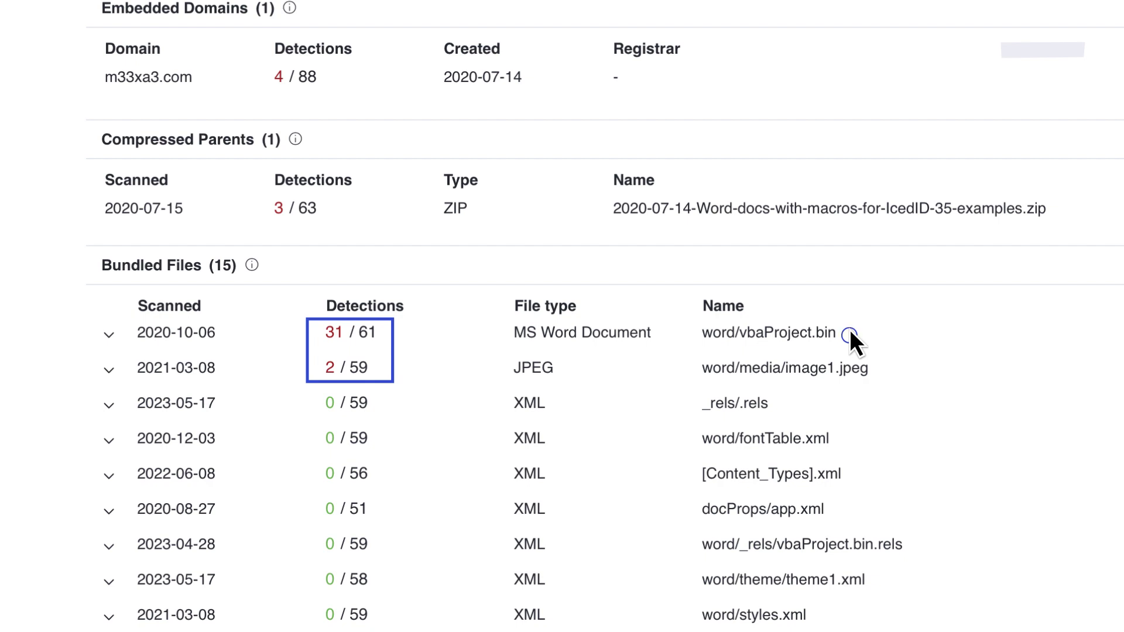
{"action": "left_click", "coordinate": [851, 334]}
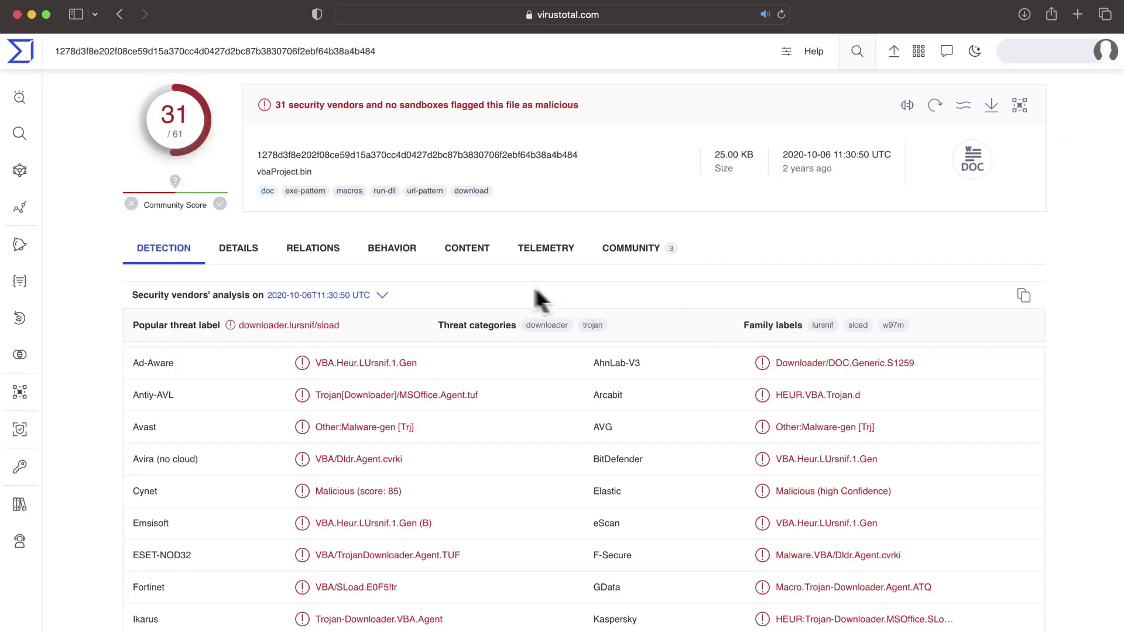
{"action": "left_click", "coordinate": [324, 270]}
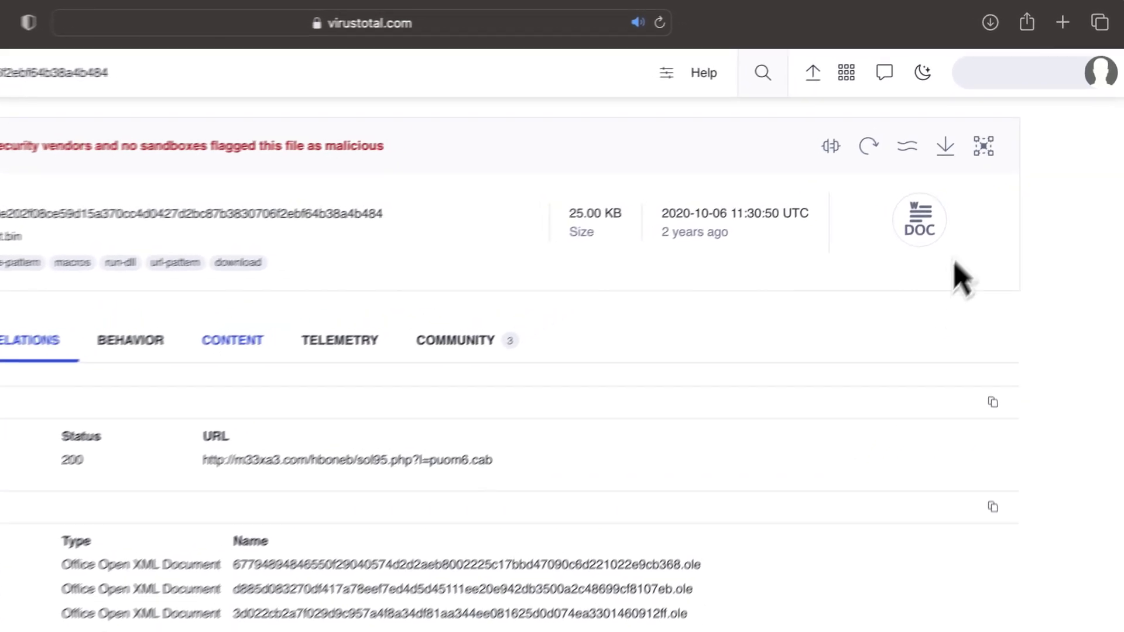
Open vbaProject.bin in VT Graph, moving its central node left and Bundled files up-right
{"action": "left_click", "coordinate": [984, 146]}
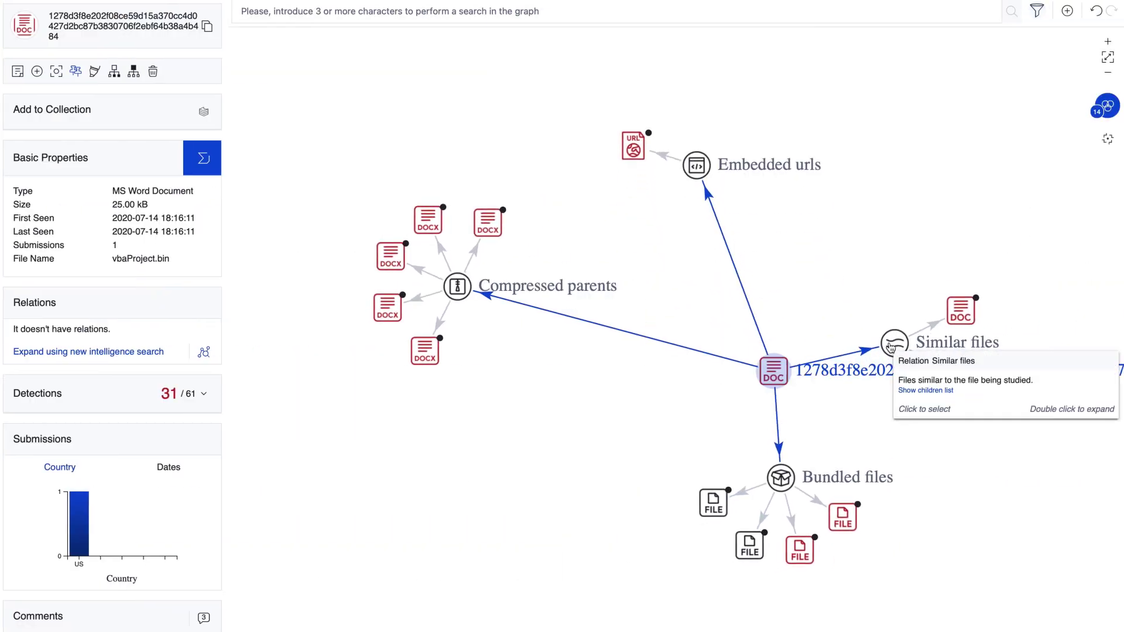
{"action": "left_click_drag", "start_coordinate": [774, 376], "coordinate": [549, 385]}
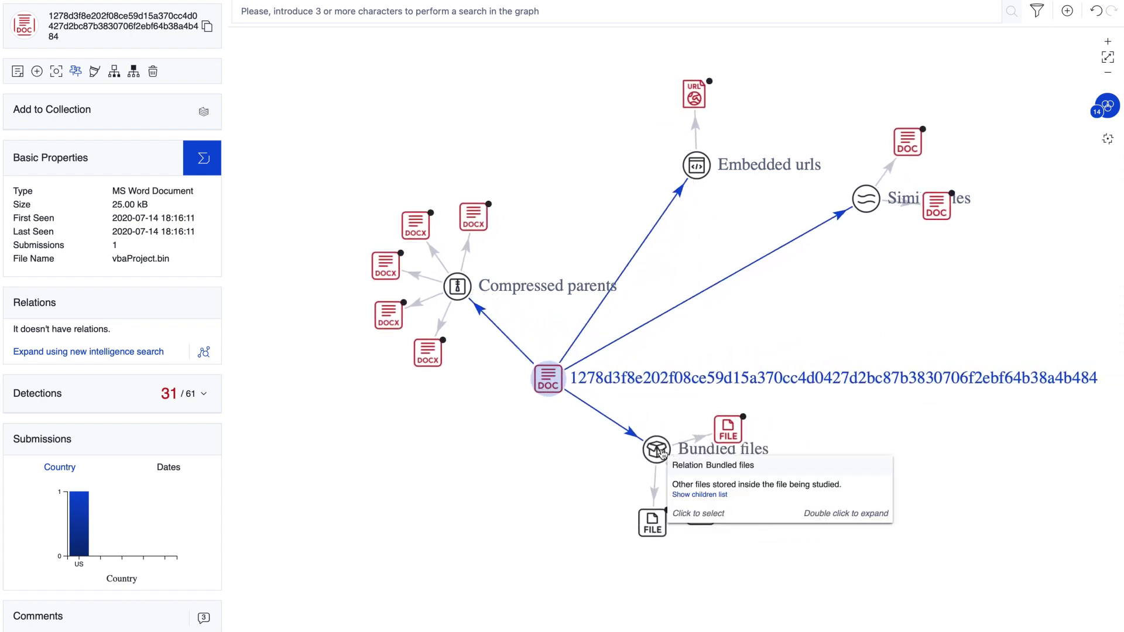
{"action": "left_click_drag", "start_coordinate": [717, 446], "coordinate": [795, 328]}
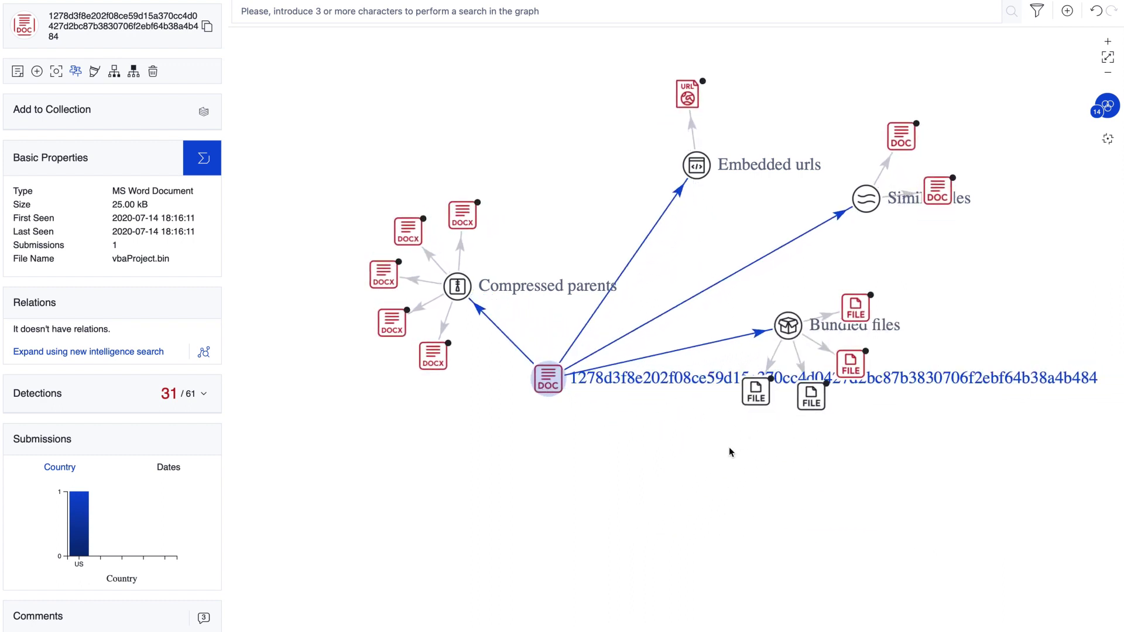
{"action": "mouse_move", "coordinate": [551, 394]}
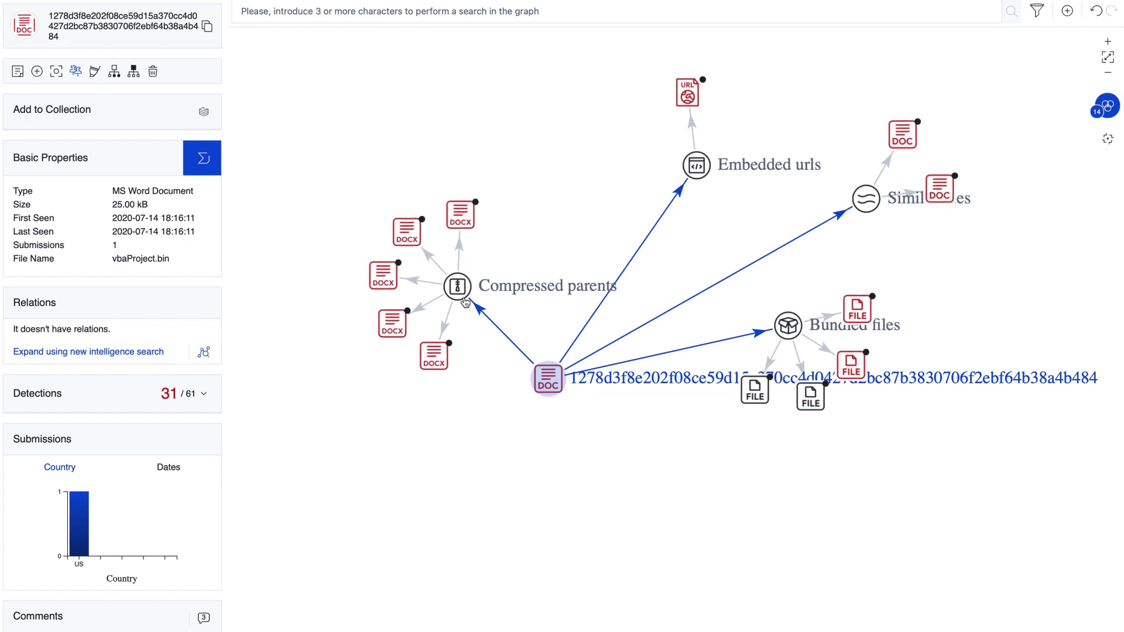
{"action": "mouse_move", "coordinate": [461, 296]}
{"action": "mouse_move", "coordinate": [384, 286]}
{"action": "mouse_move", "coordinate": [704, 174]}
{"action": "mouse_move", "coordinate": [688, 100]}
{"action": "mouse_move", "coordinate": [910, 144]}
{"action": "mouse_move", "coordinate": [941, 193]}
{"action": "mouse_move", "coordinate": [875, 204]}
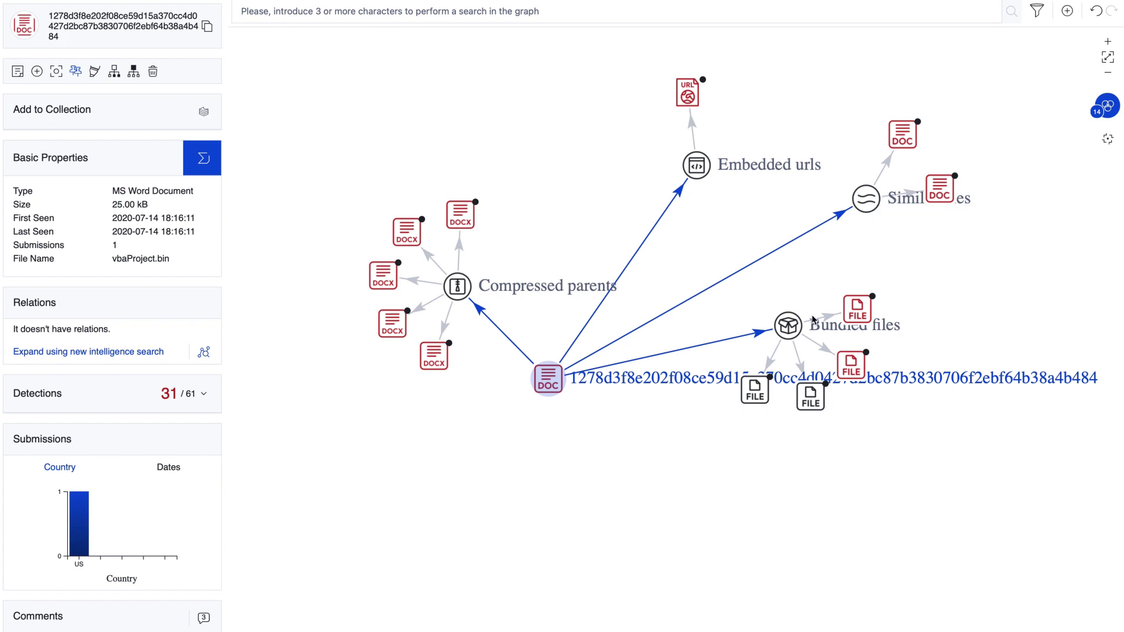